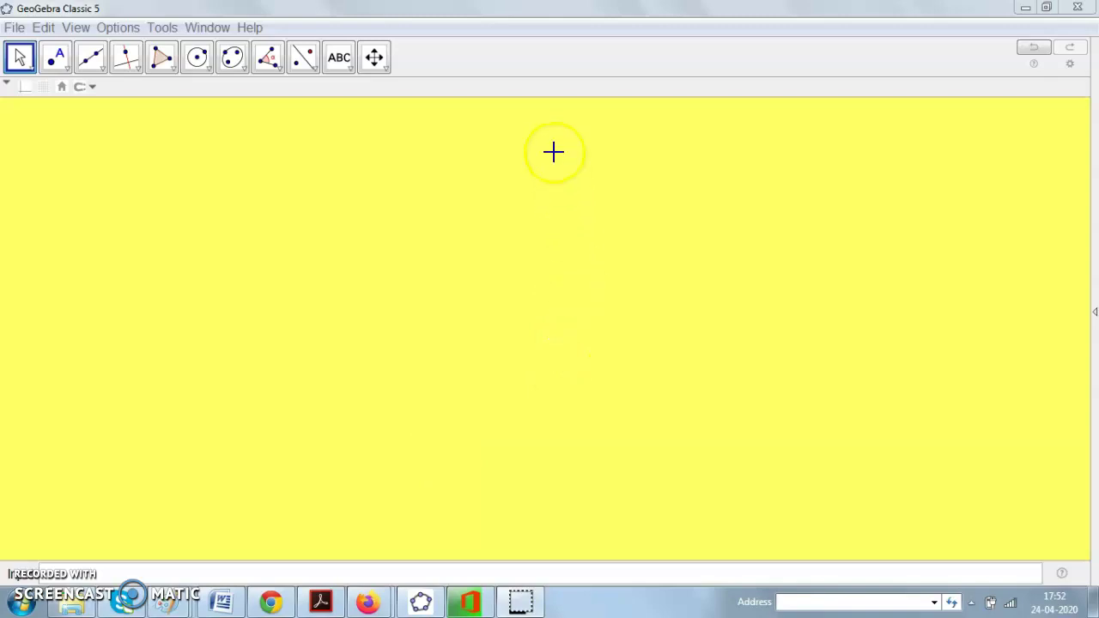
- Turn on the x- and y-axes in the Graphics view
{"action": "left_click", "coordinate": [24, 90]}
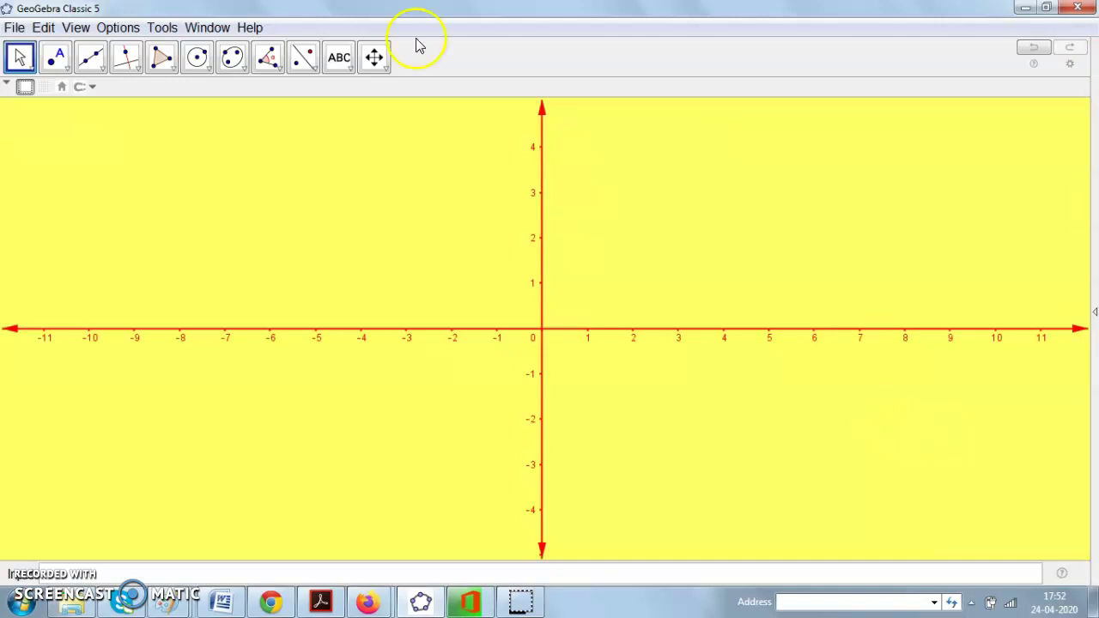
- Add a Large text title 'CO ORDINATE PLANE' above the axes near the top right
{"action": "left_click", "coordinate": [339, 57]}
{"action": "left_click", "coordinate": [210, 89]}
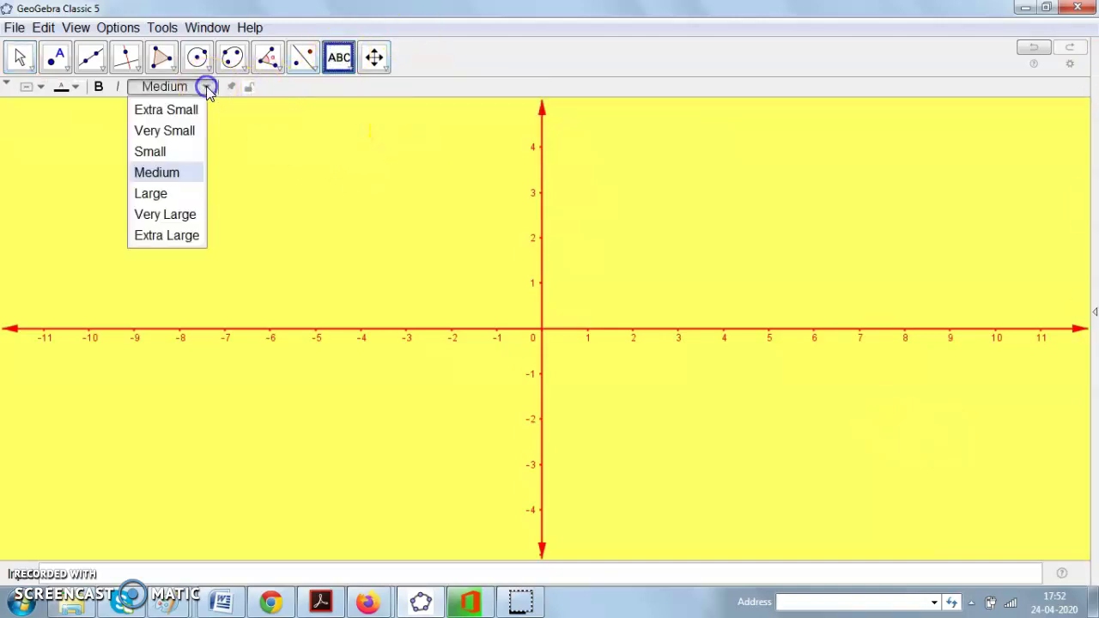
{"action": "left_click", "coordinate": [176, 194]}
{"action": "left_click", "coordinate": [675, 185]}
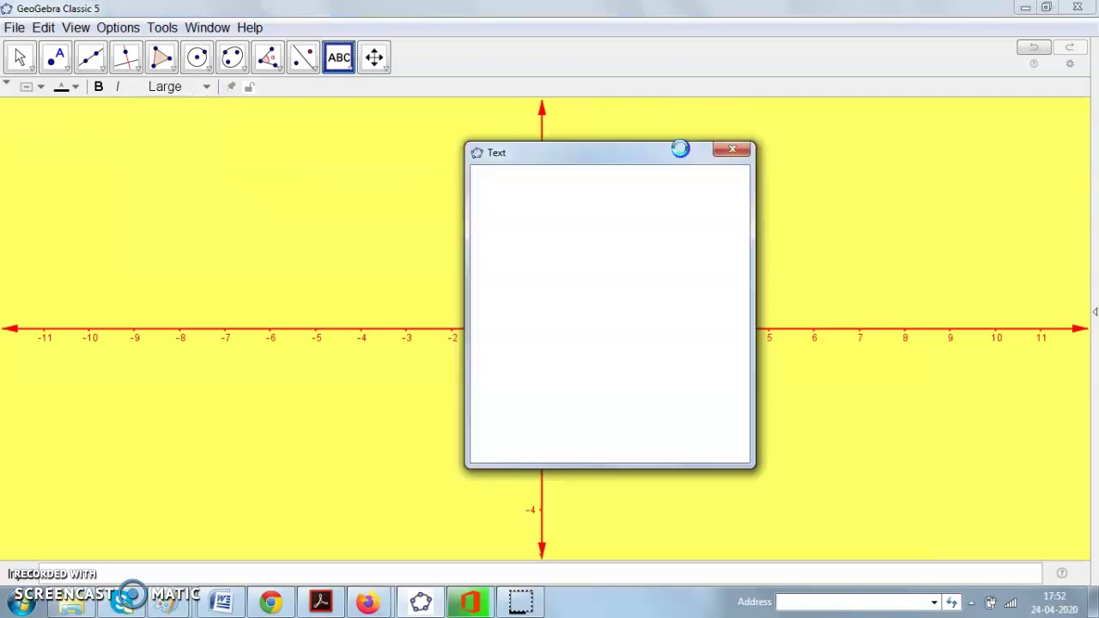
{"action": "type", "text": "CO "}
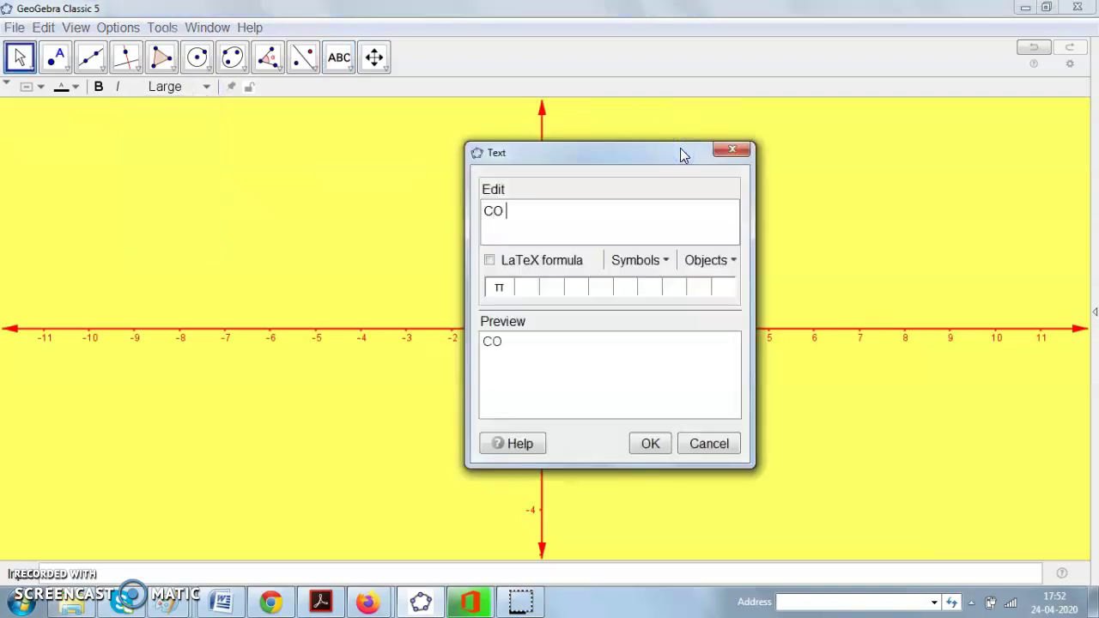
{"action": "type", "text": "ORDINATE P"}
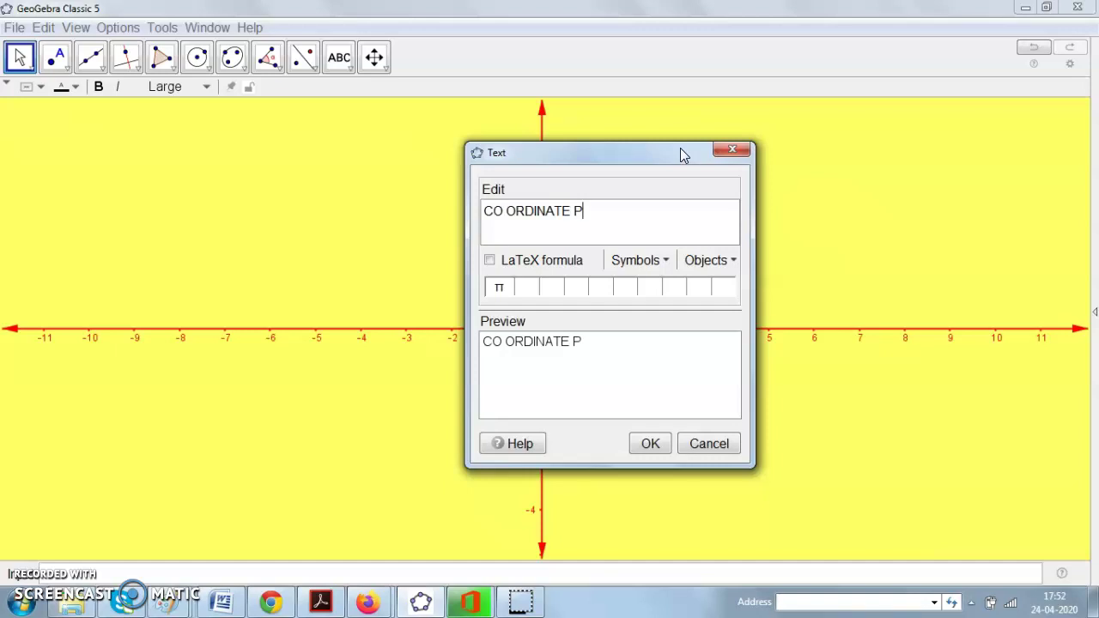
{"action": "type", "text": "LANE"}
{"action": "left_click", "coordinate": [681, 144]}
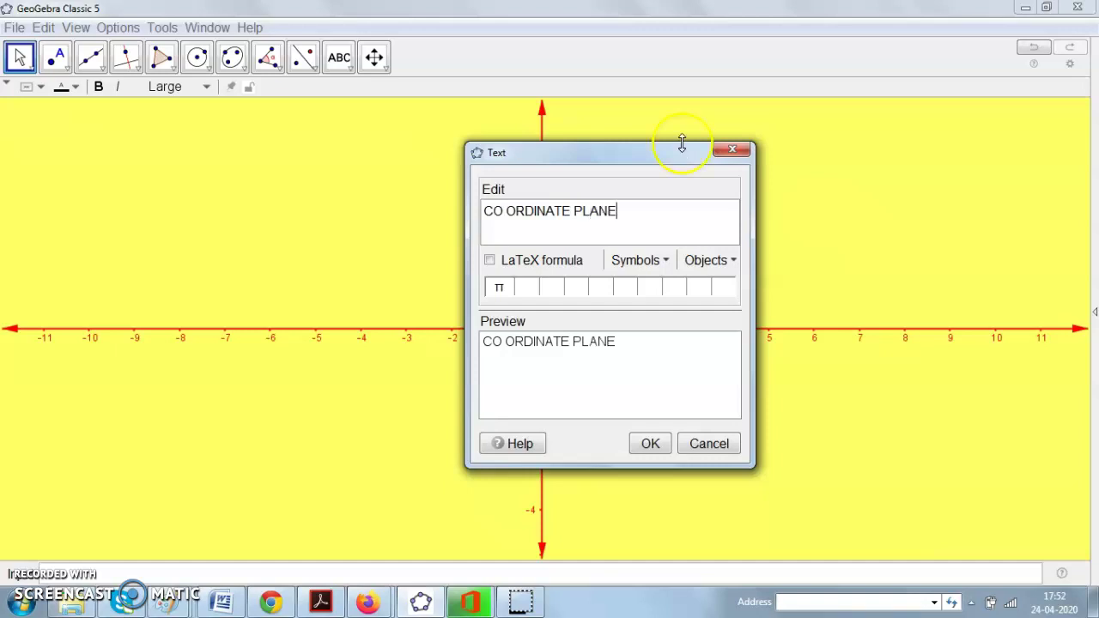
{"action": "left_click", "coordinate": [645, 449]}
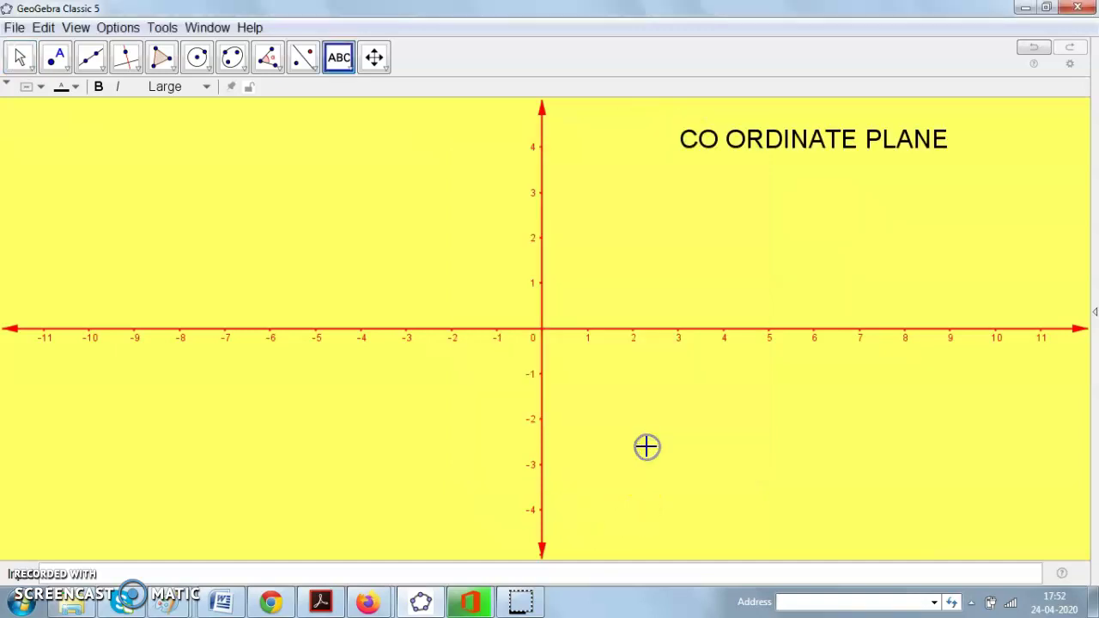
{"action": "left_click", "coordinate": [599, 362]}
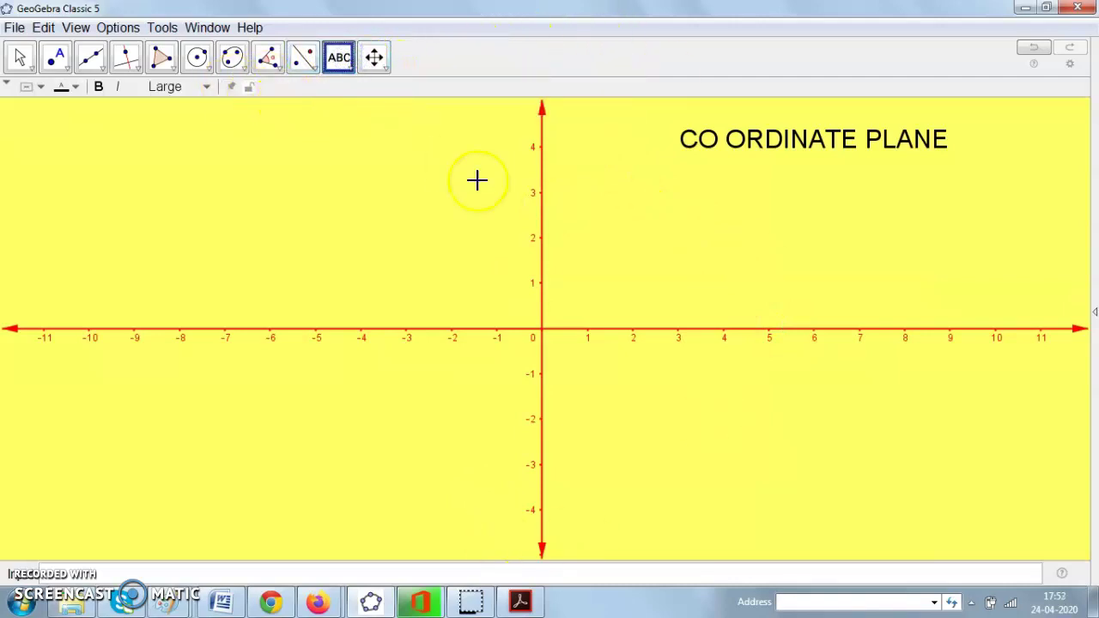
- With Medium text size, add an 'X AXIS' label below the x-axis near 8
{"action": "left_click", "coordinate": [199, 86]}
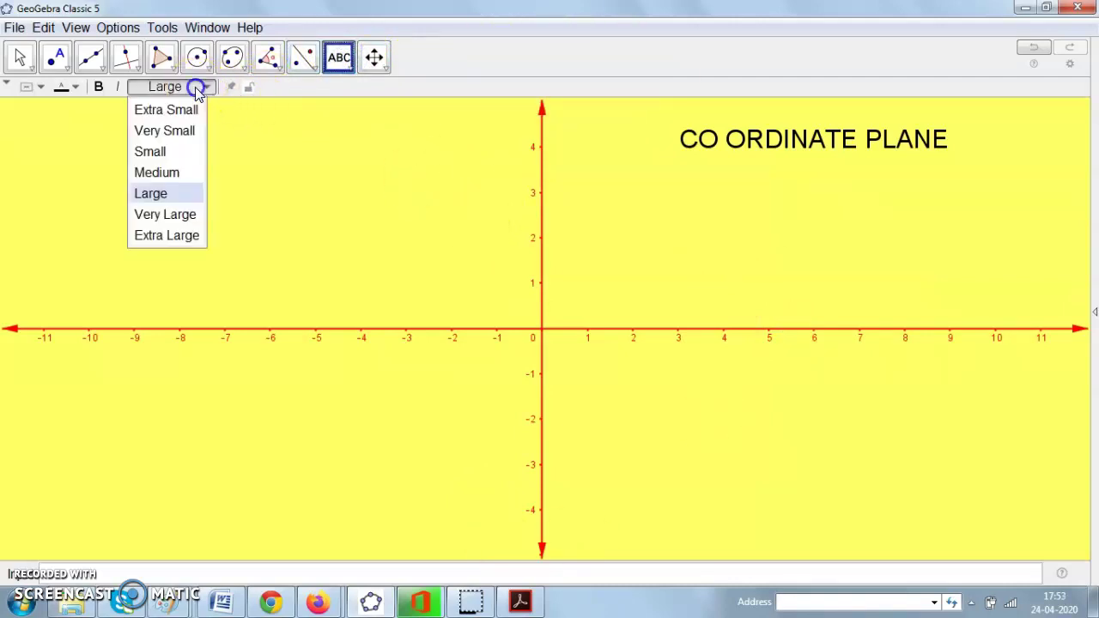
{"action": "left_click", "coordinate": [189, 173]}
{"action": "left_click", "coordinate": [764, 265]}
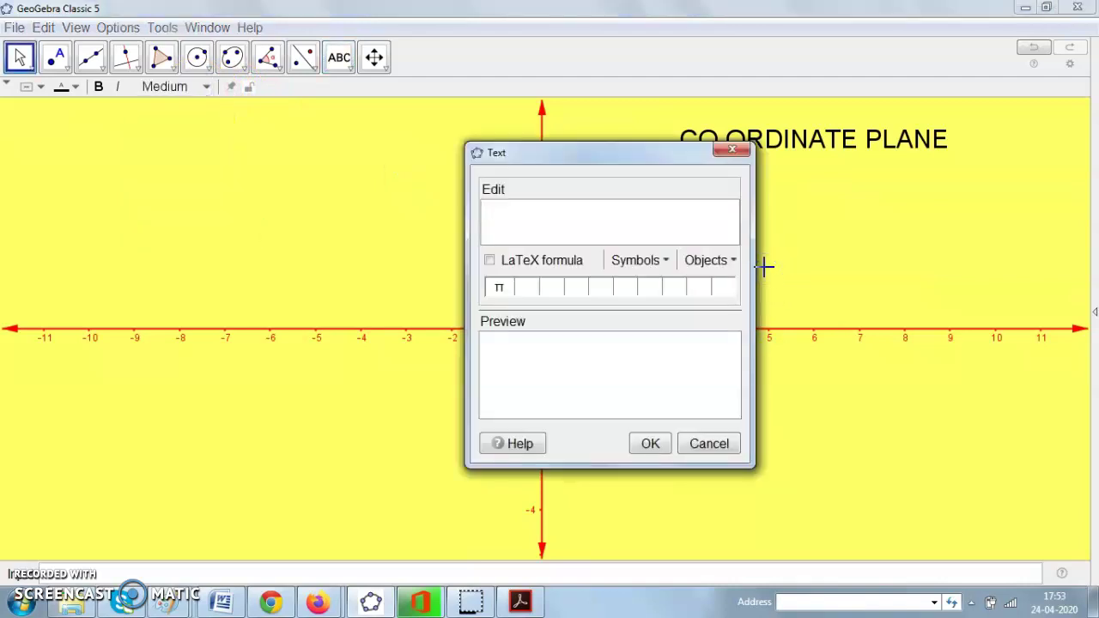
{"action": "type", "text": "X AXIS"}
{"action": "left_click", "coordinate": [646, 443]}
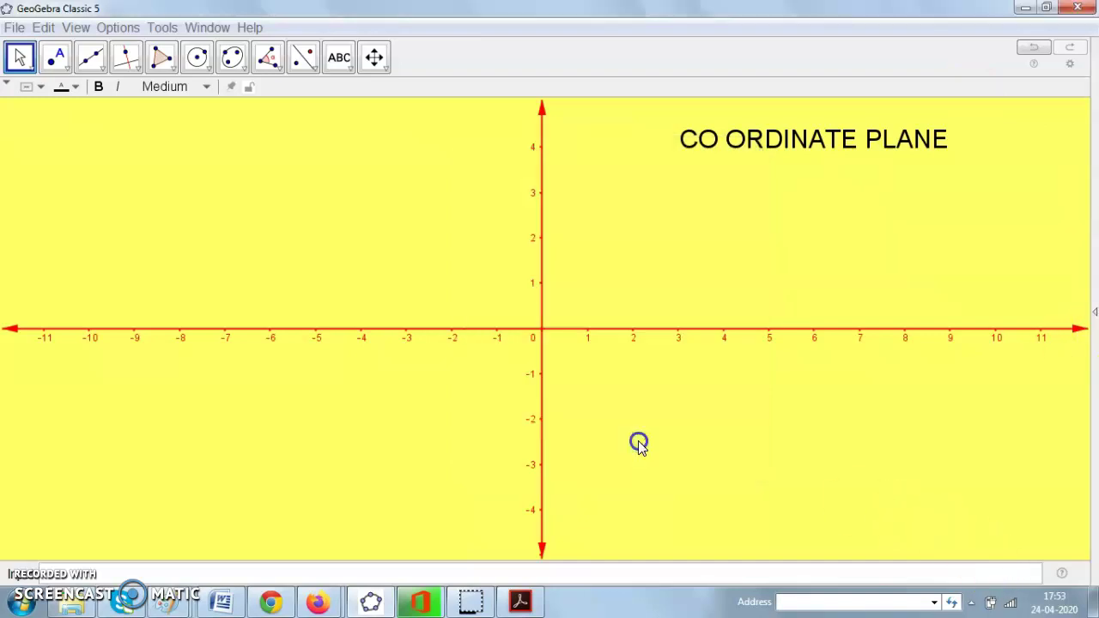
{"action": "left_click_drag", "start_coordinate": [792, 260], "coordinate": [903, 368]}
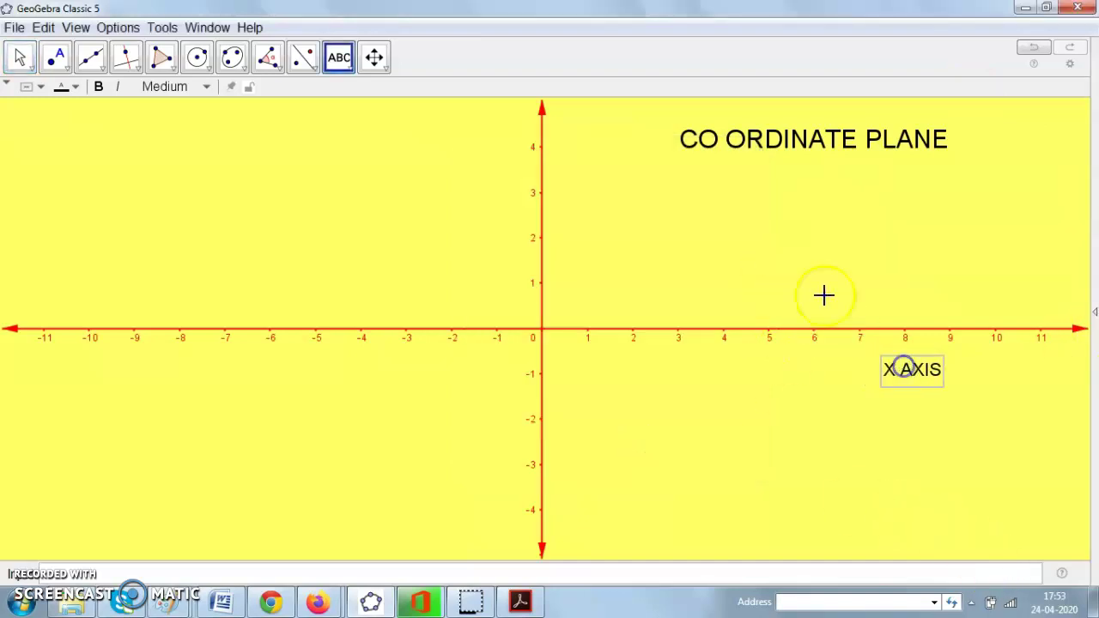
- Add a 'Y AXIS' label beside the y-axis near 4
{"action": "left_click", "coordinate": [650, 230]}
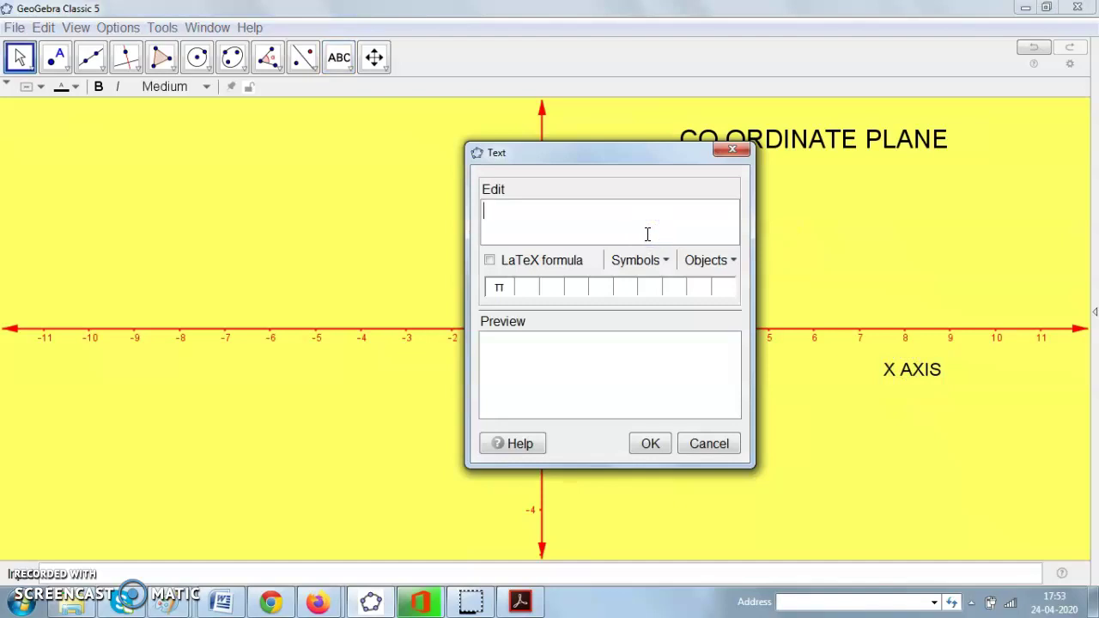
{"action": "type", "text": "Y AXIS"}
{"action": "left_click", "coordinate": [648, 443]}
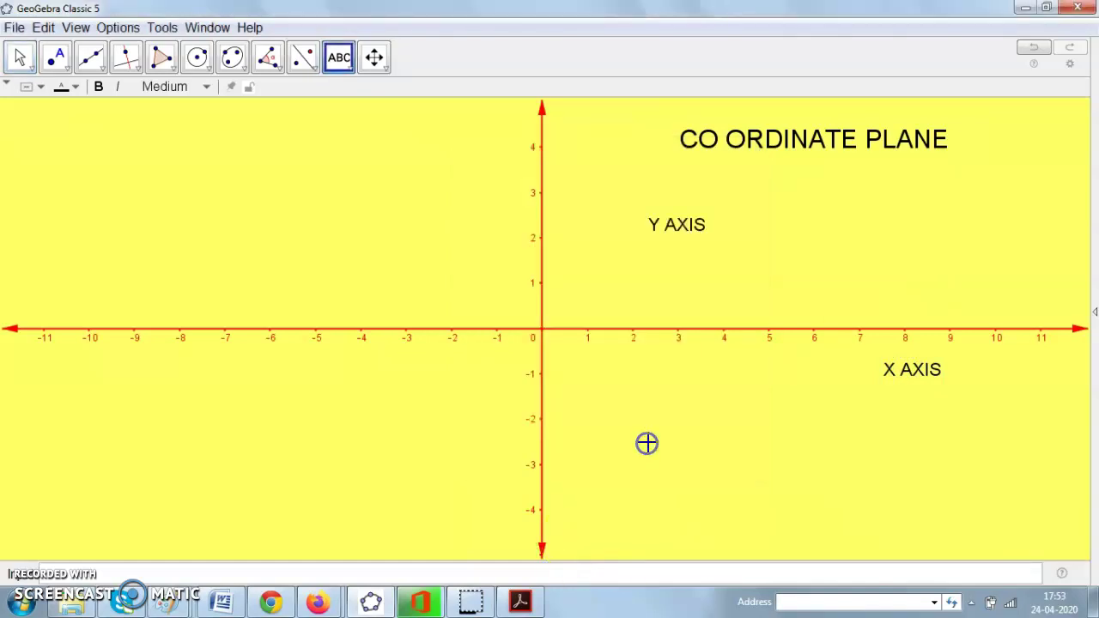
{"action": "left_click_drag", "start_coordinate": [657, 229], "coordinate": [468, 144]}
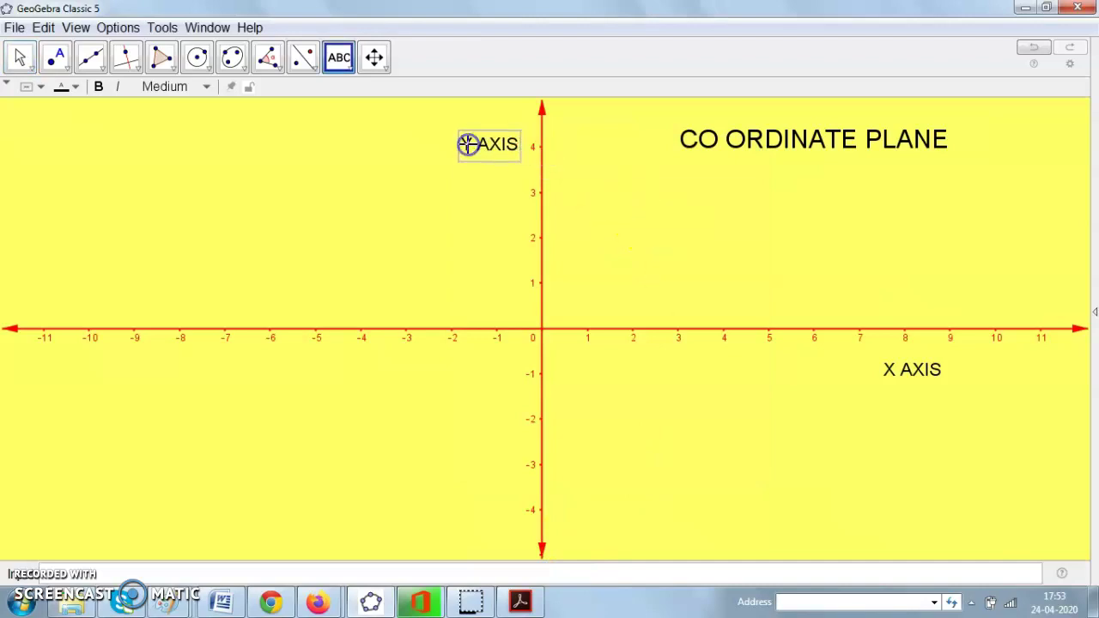
- Add an 'ORIGIN' label just below the origin
{"action": "left_click", "coordinate": [575, 352]}
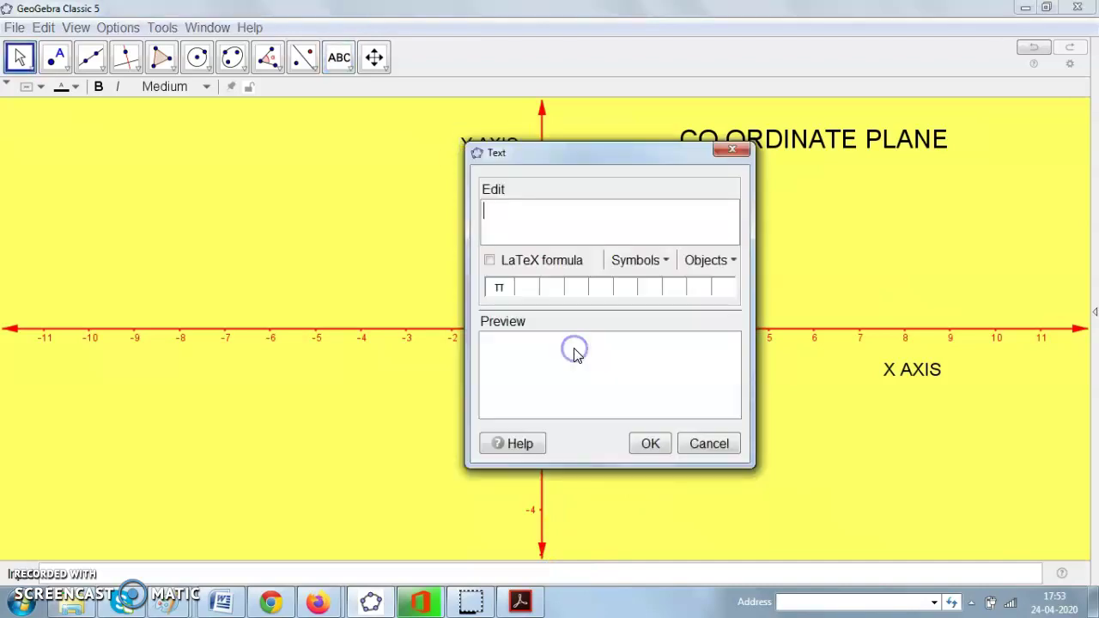
{"action": "type", "text": "ORIGIN"}
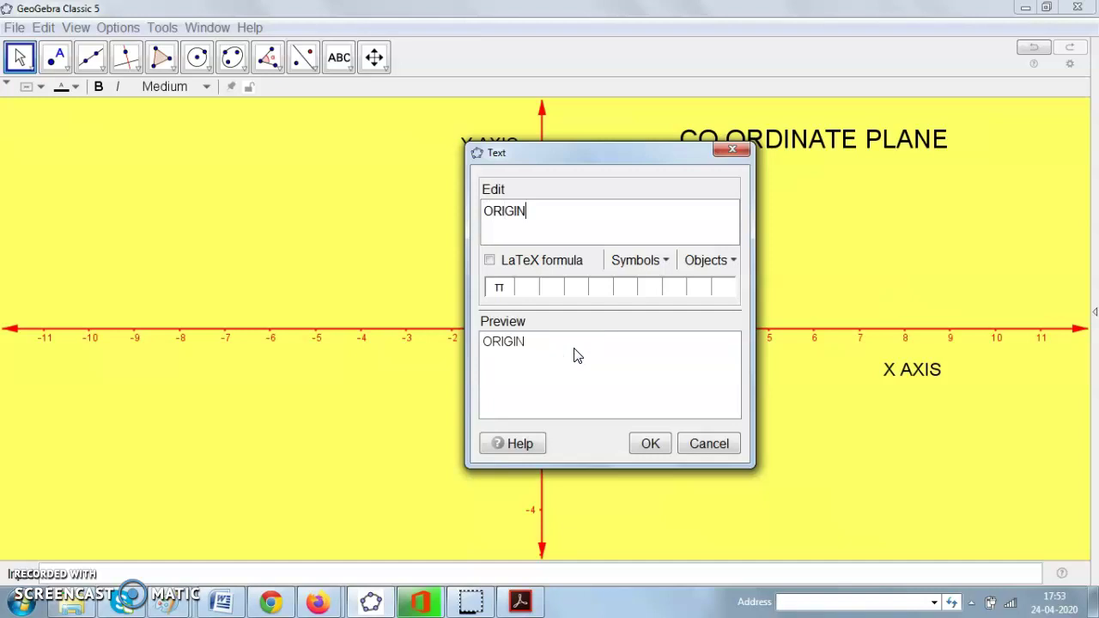
{"action": "left_click", "coordinate": [644, 443]}
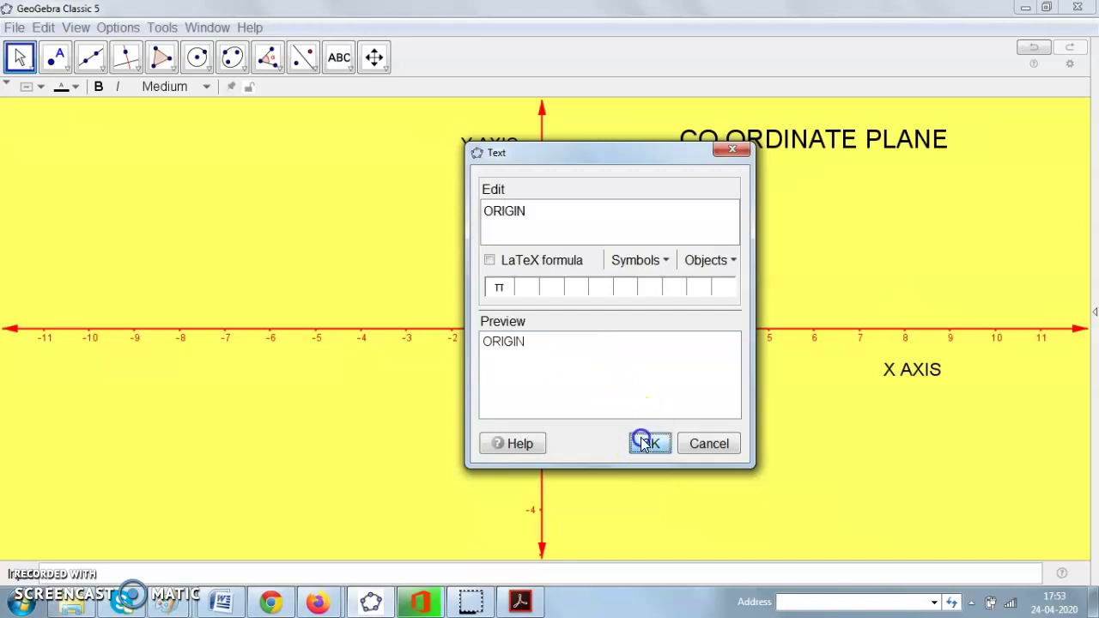
{"action": "left_click_drag", "start_coordinate": [619, 342], "coordinate": [557, 367]}
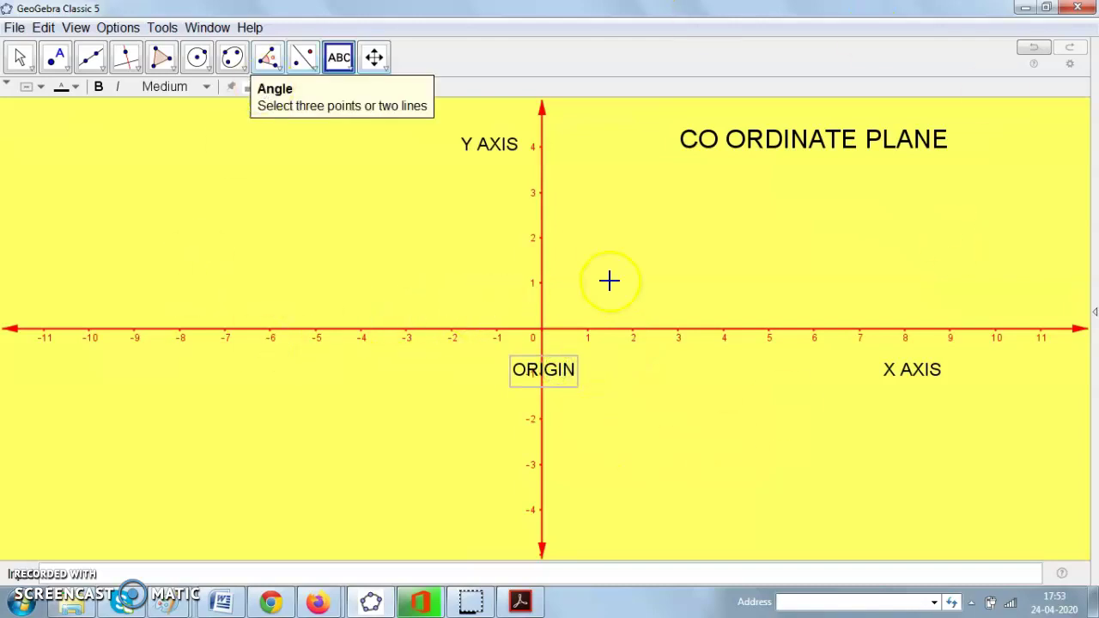
- Place a 'QUADRANT' text label in the upper-left area of the plane
{"action": "left_click", "coordinate": [522, 167]}
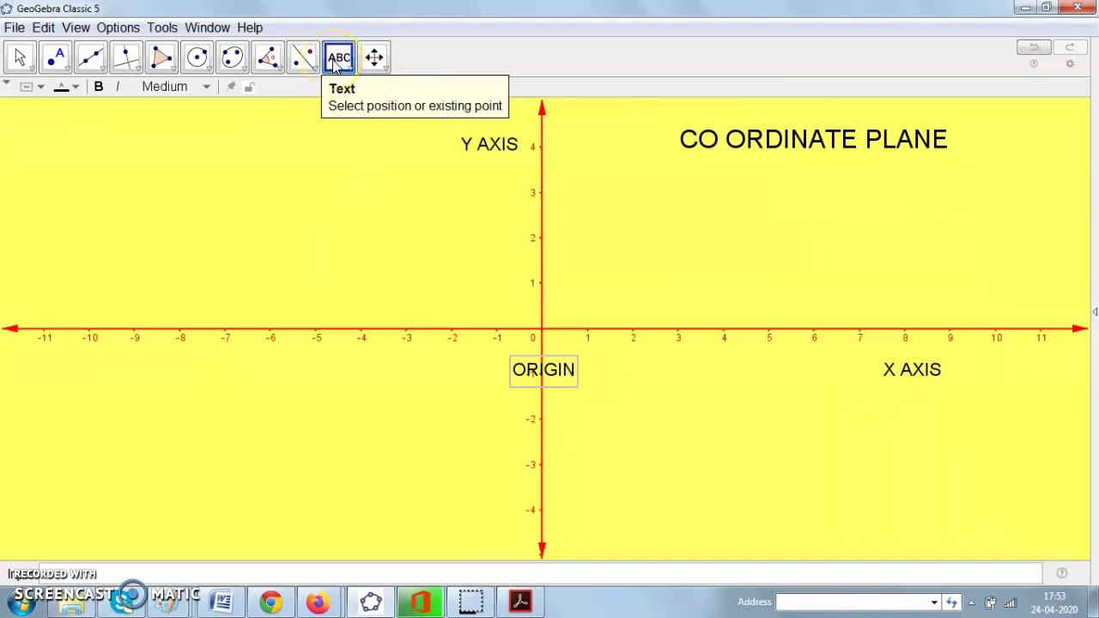
{"action": "left_click", "coordinate": [235, 143]}
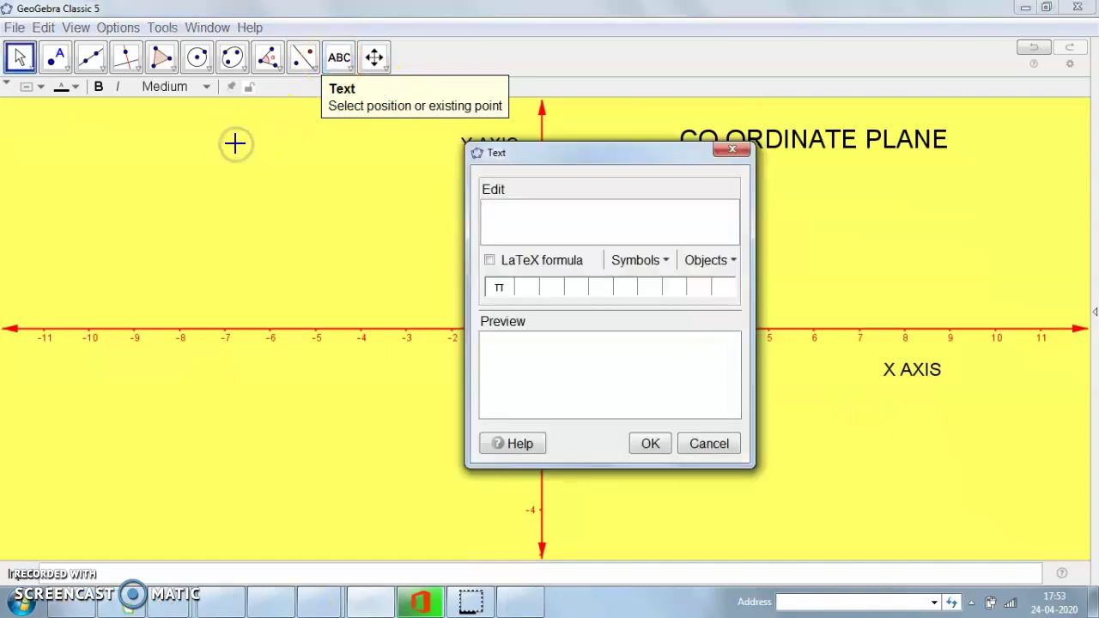
{"action": "type", "text": "Q"}
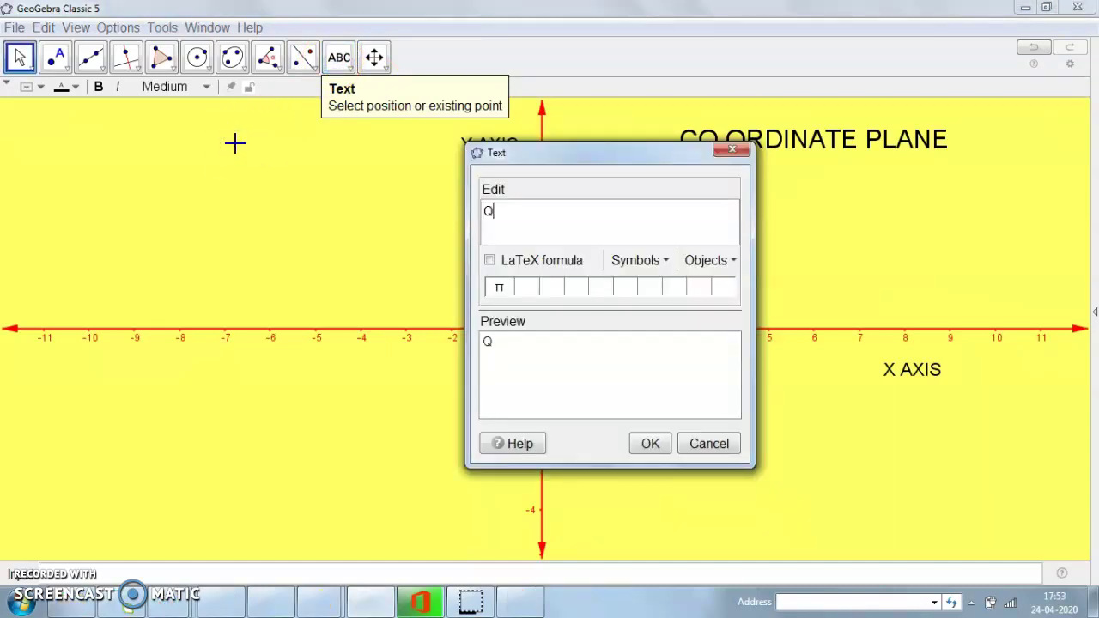
{"action": "type", "text": "UADRANT"}
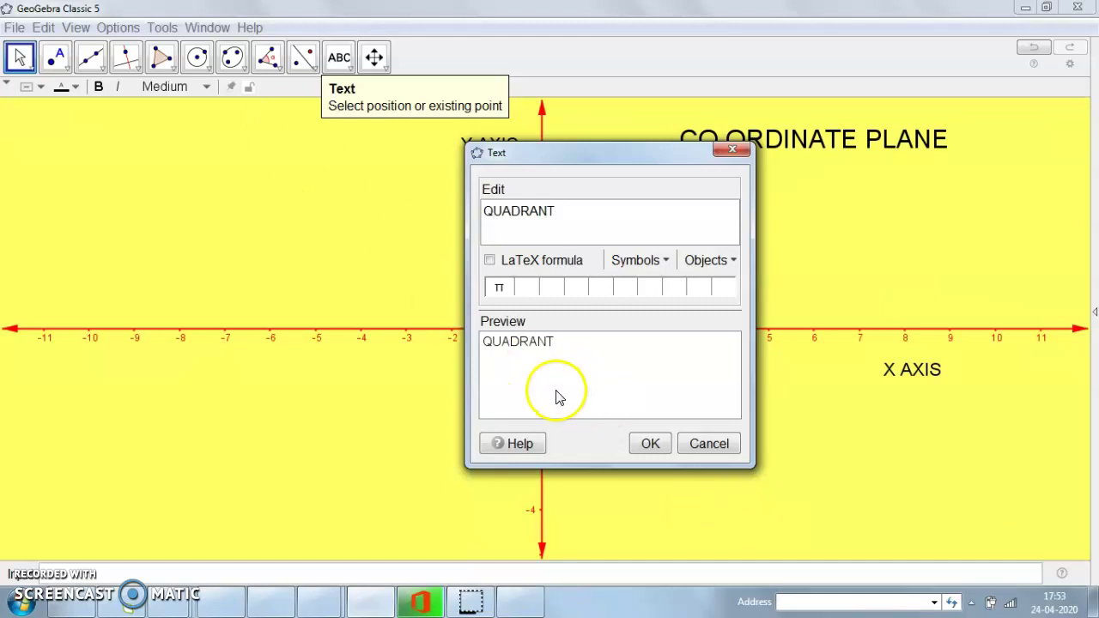
{"action": "left_click", "coordinate": [649, 443]}
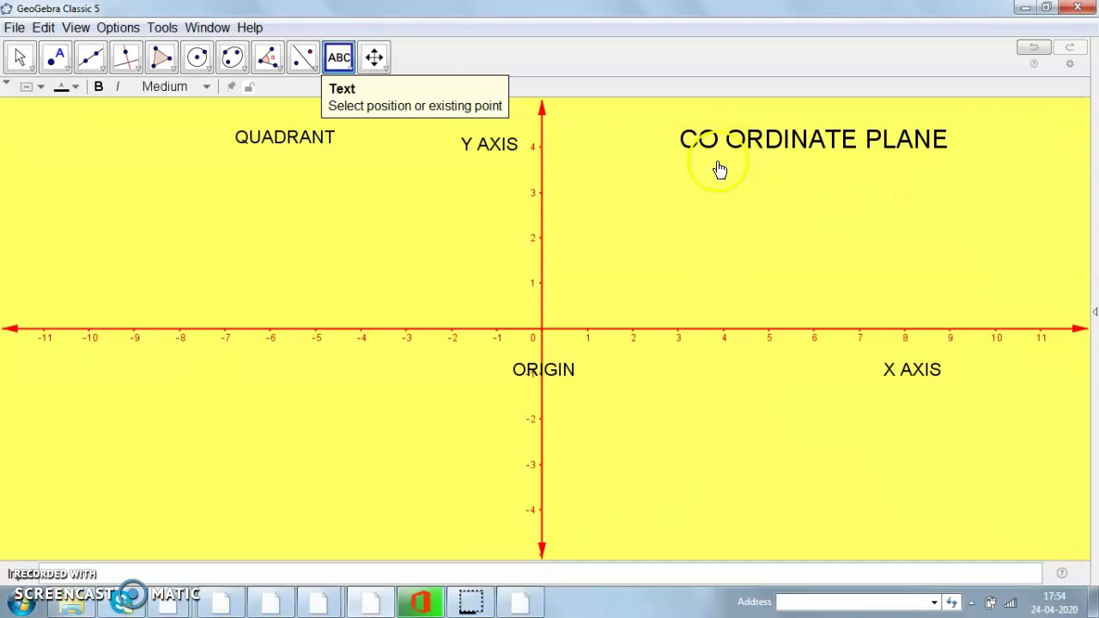
{"action": "left_click", "coordinate": [755, 217]}
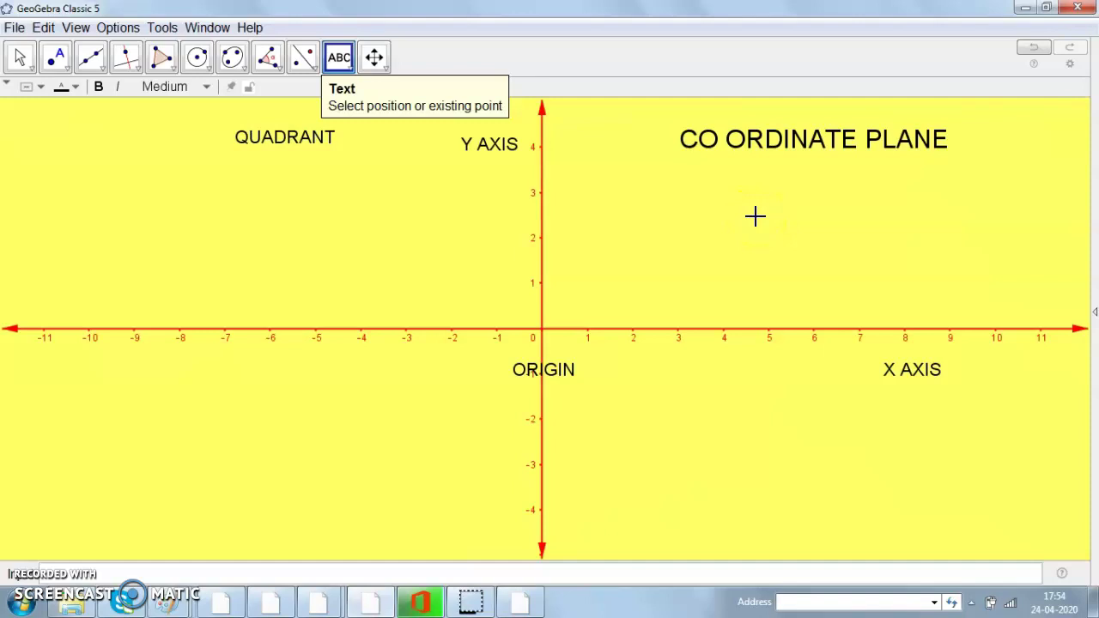
{"action": "left_click", "coordinate": [436, 223]}
- Label the first and second quadrants 'QUADRANT 1' and 'QUADRANT 2'
{"action": "left_click", "coordinate": [402, 346]}
{"action": "left_click", "coordinate": [386, 421]}
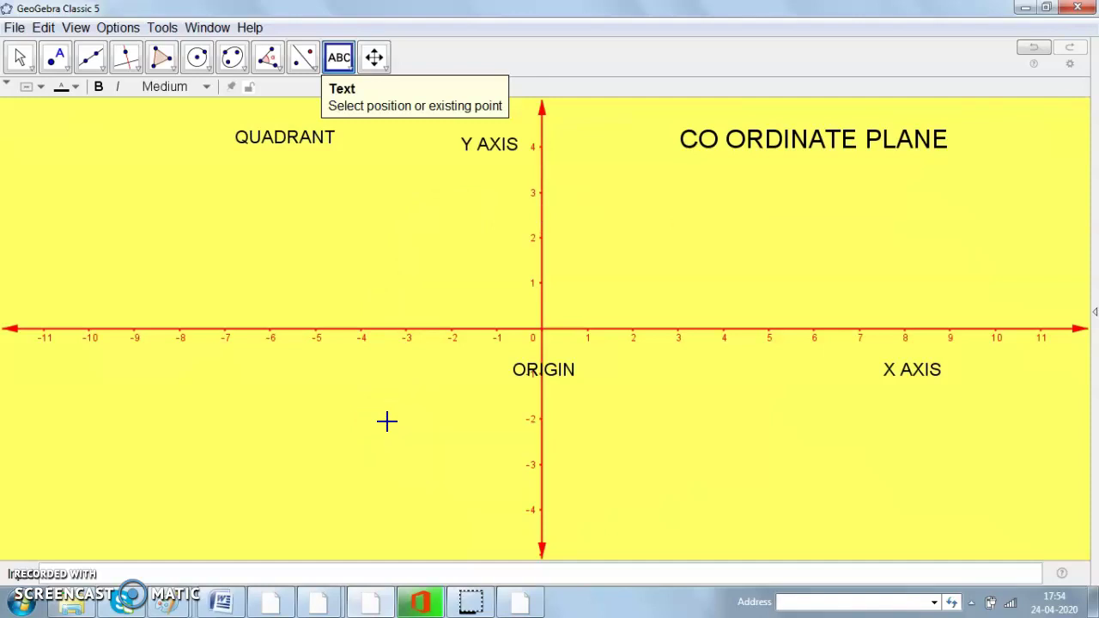
{"action": "left_click", "coordinate": [741, 249]}
{"action": "type", "text": "QUA"}
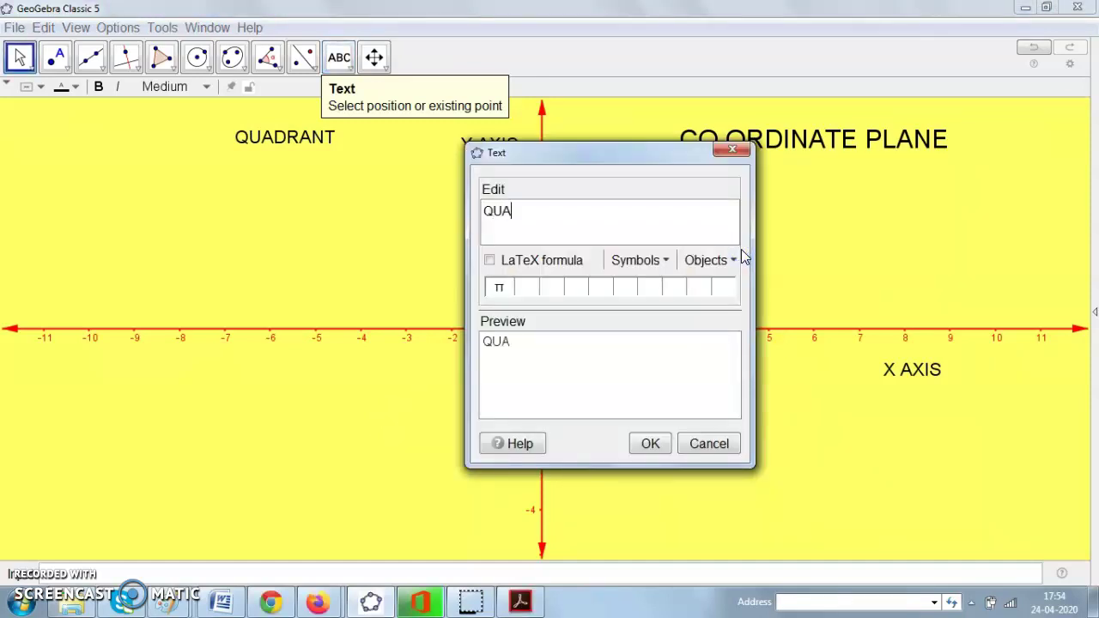
{"action": "type", "text": "DRANT 1"}
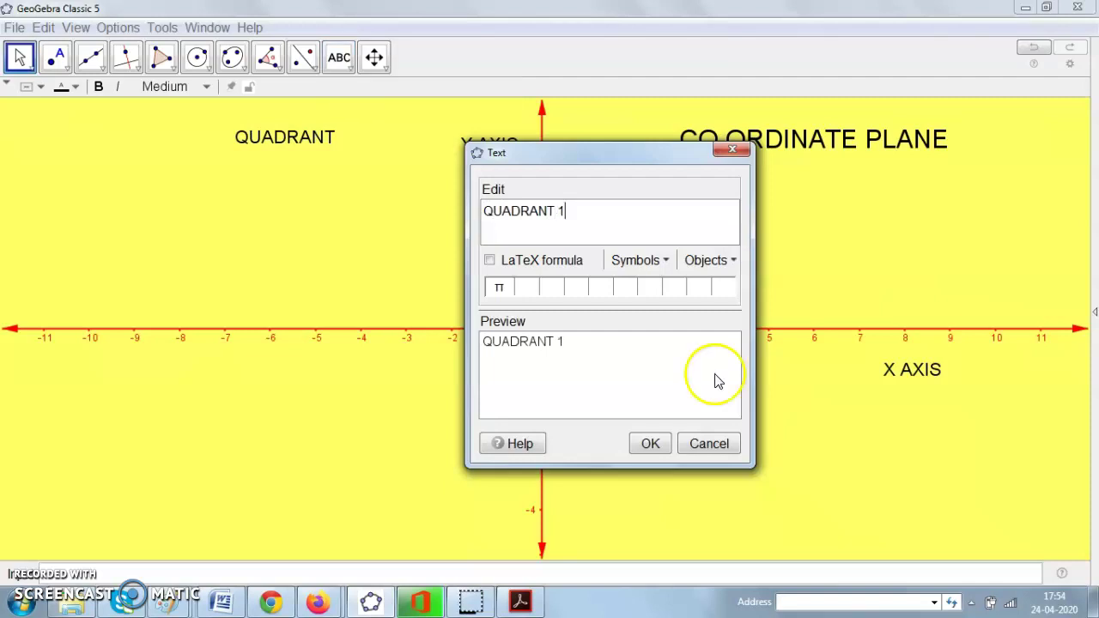
{"action": "left_click", "coordinate": [653, 444]}
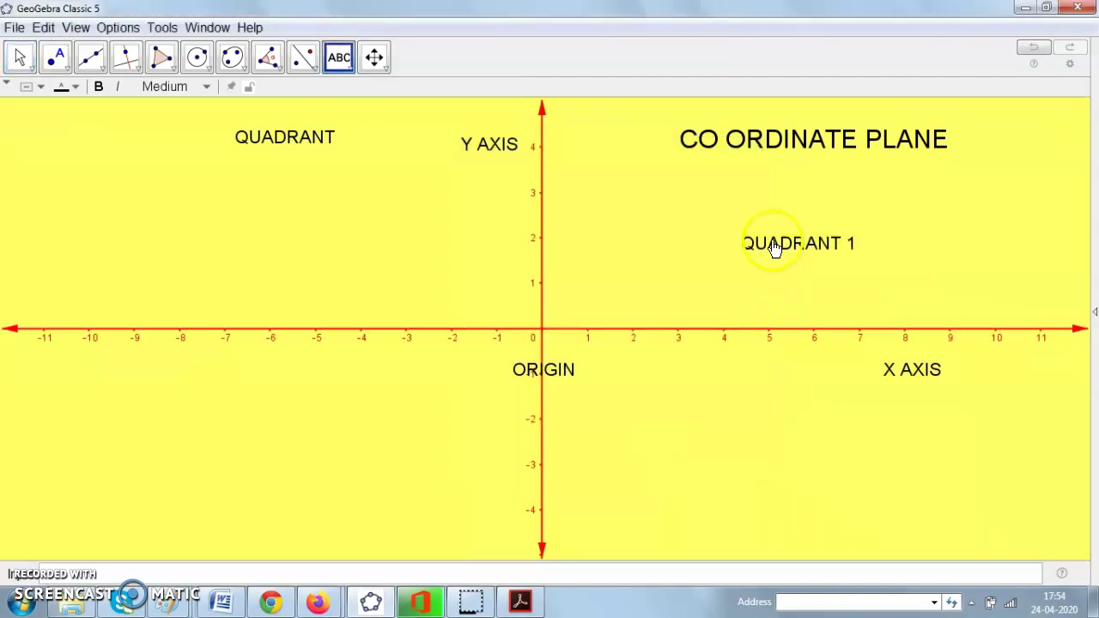
{"action": "right_click", "coordinate": [310, 233]}
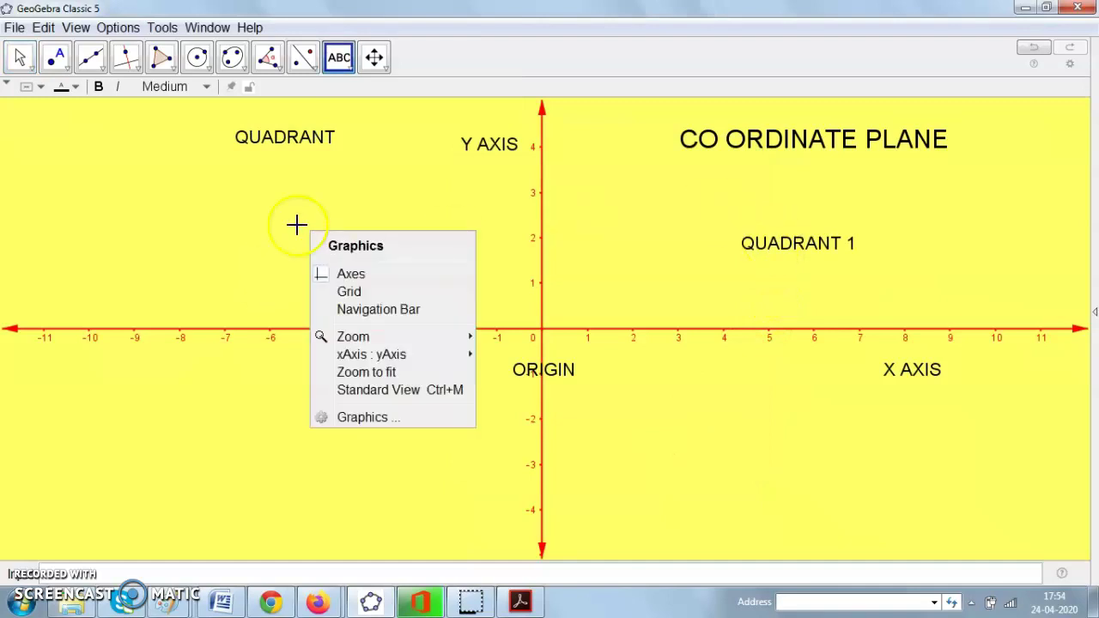
{"action": "left_click", "coordinate": [265, 220]}
{"action": "type", "text": "QUA"}
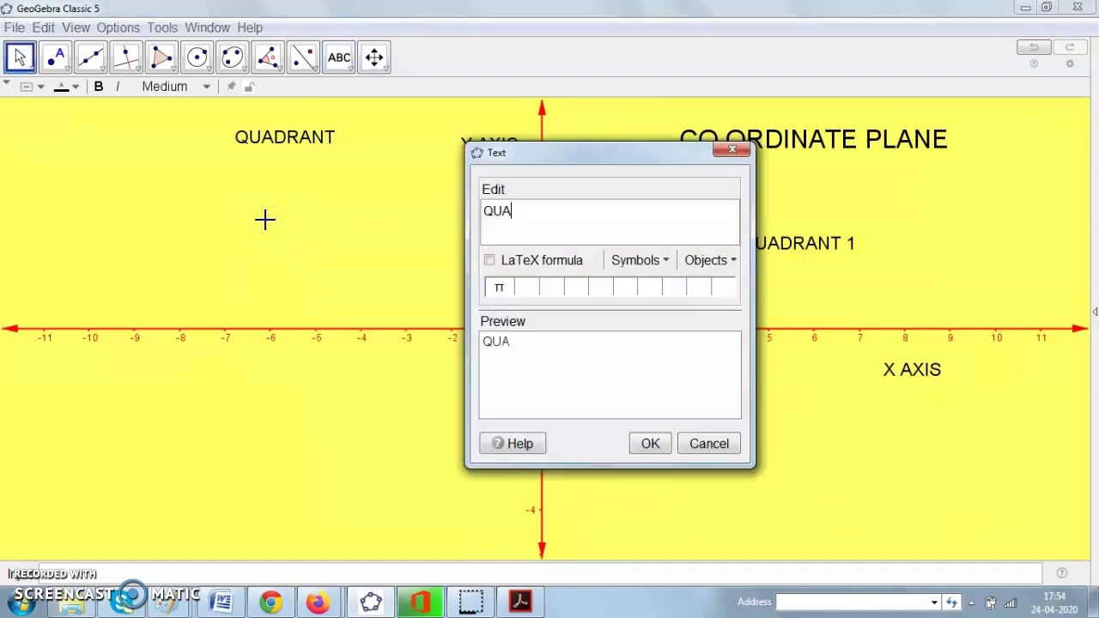
{"action": "type", "text": "DRANT 2"}
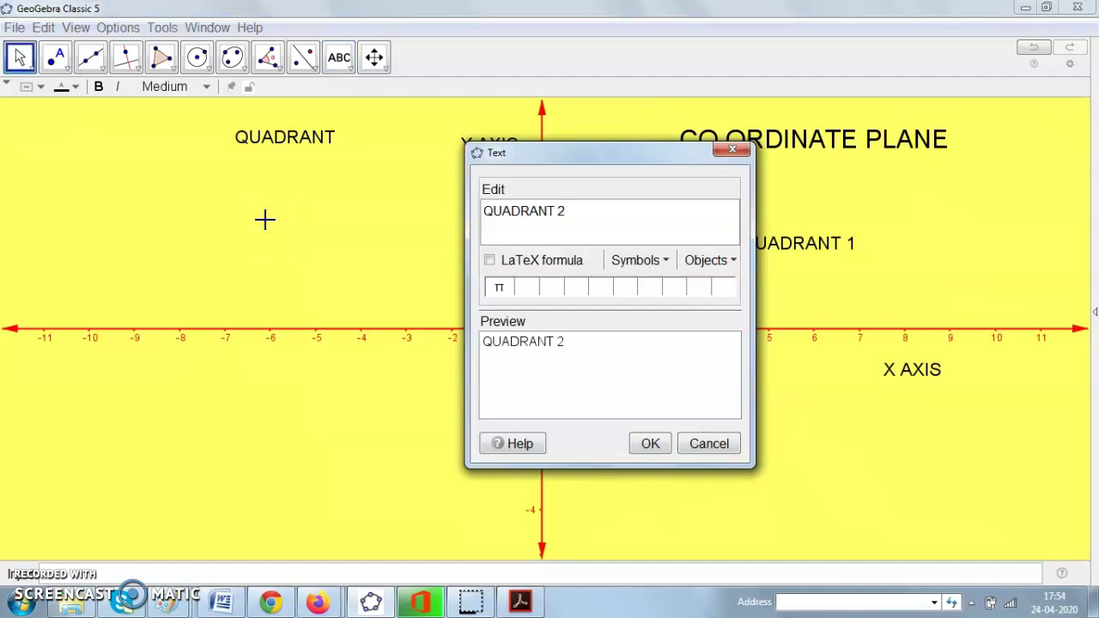
{"action": "left_click", "coordinate": [650, 443]}
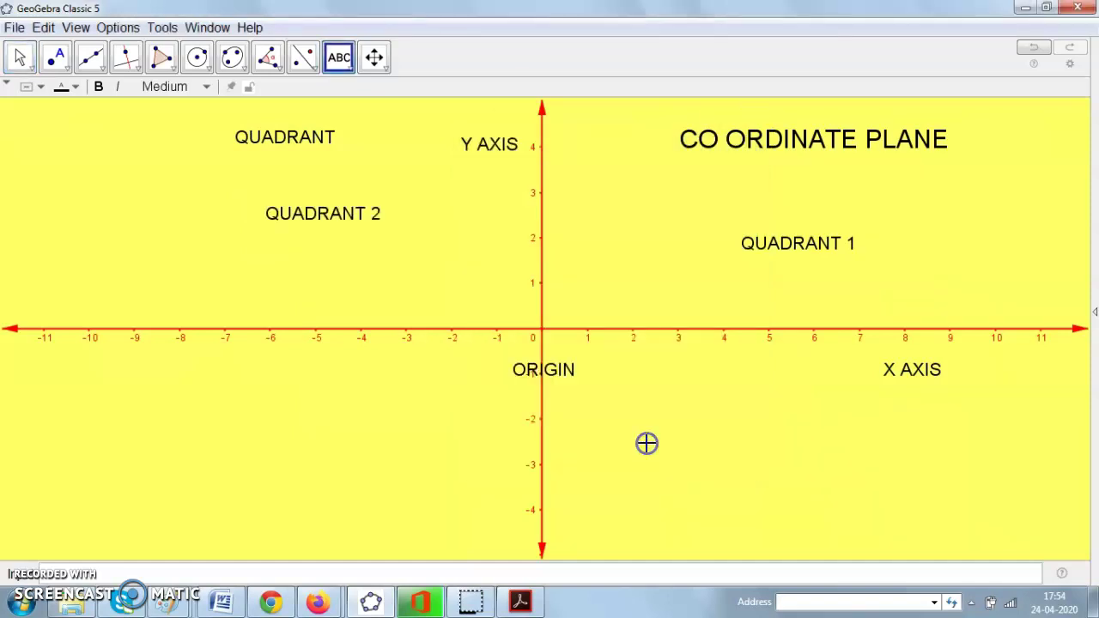
- Label the third and fourth quadrants 'QUADRANT 3' and 'QUADRANT 4'
{"action": "left_click", "coordinate": [342, 445]}
{"action": "type", "text": "QUADRANT 3"}
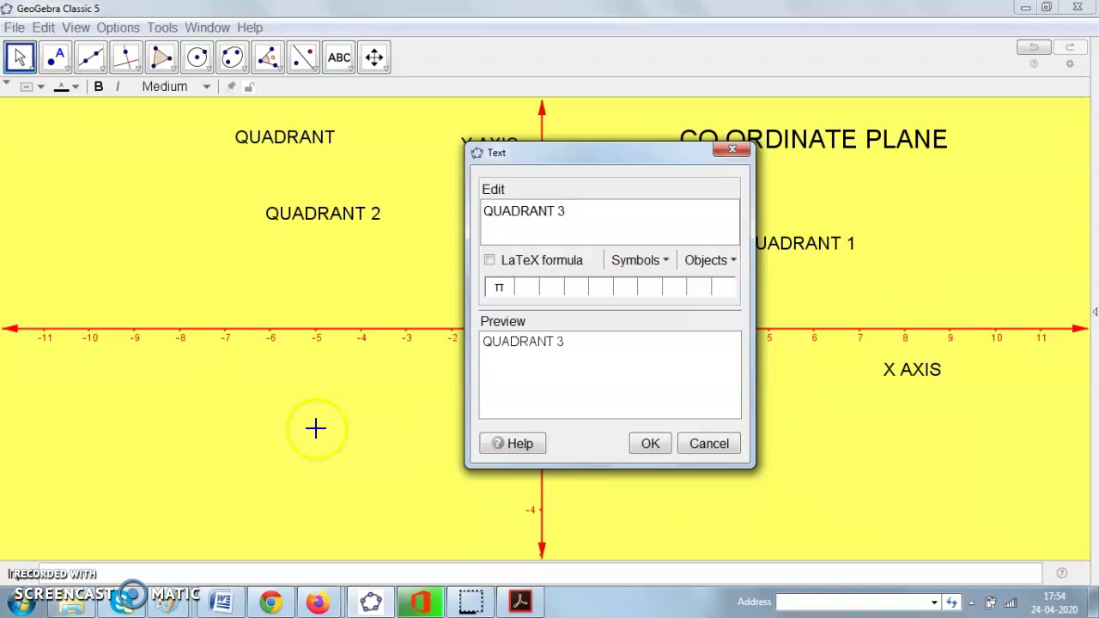
{"action": "left_click", "coordinate": [650, 443]}
{"action": "left_click", "coordinate": [660, 430]}
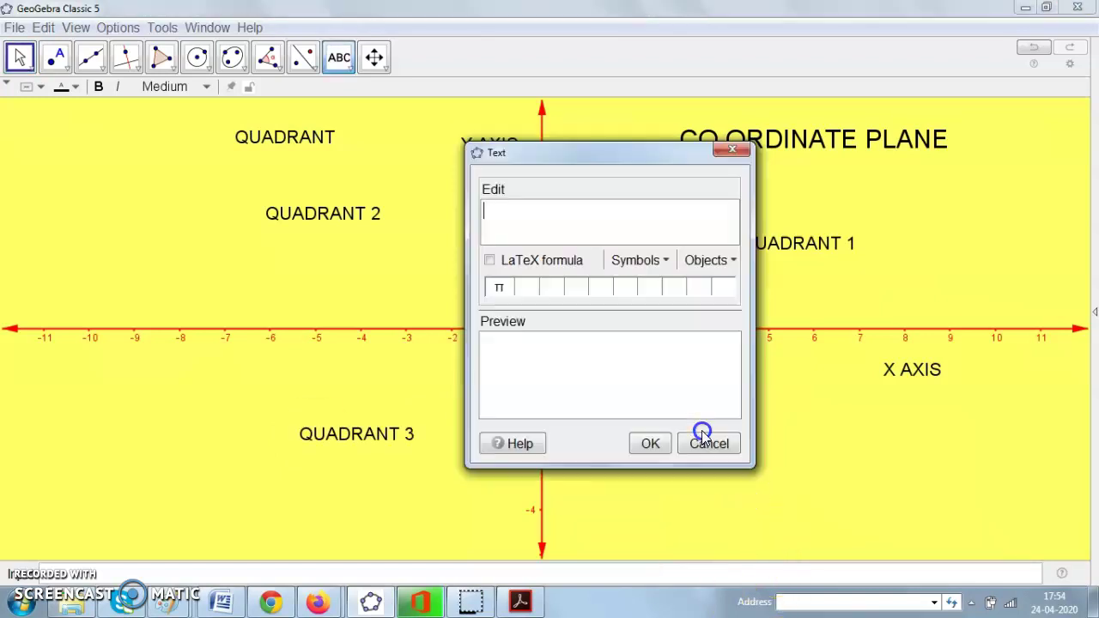
{"action": "type", "text": "QUADRANT 4"}
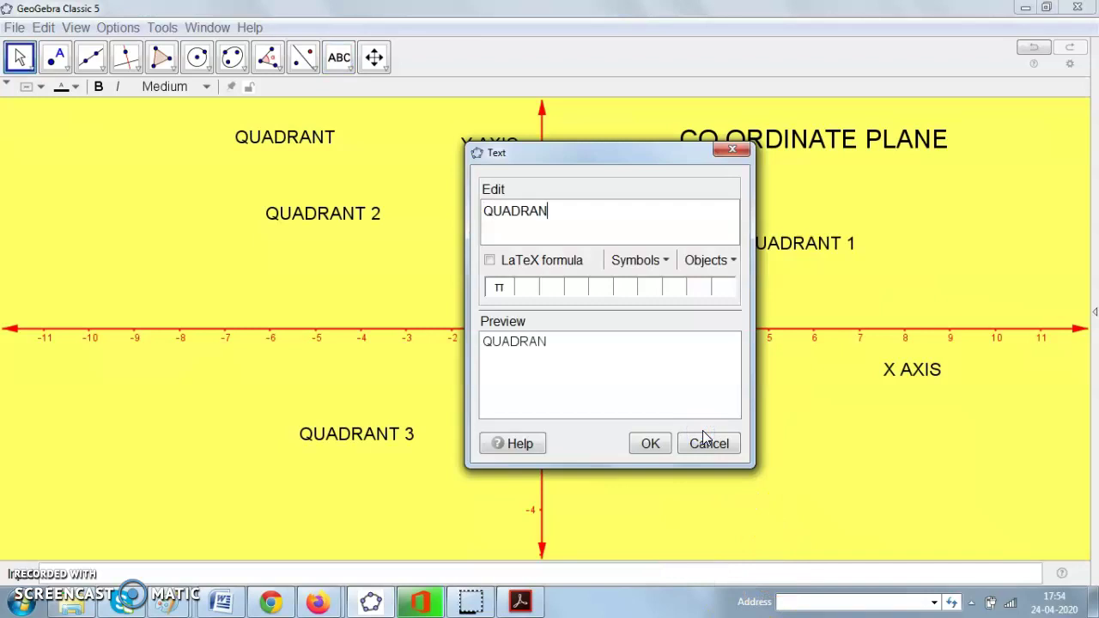
{"action": "left_click", "coordinate": [646, 444]}
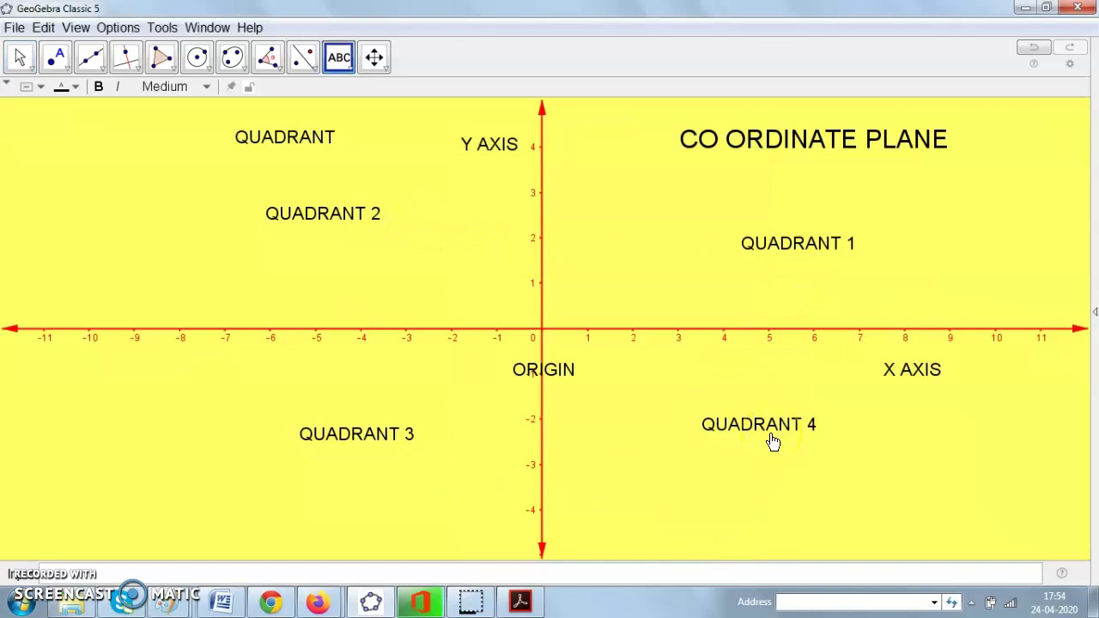
- Turn on the grid, then place red 'CO ORDINATES' text left of QUADRANT 2
{"action": "left_click", "coordinate": [19, 56]}
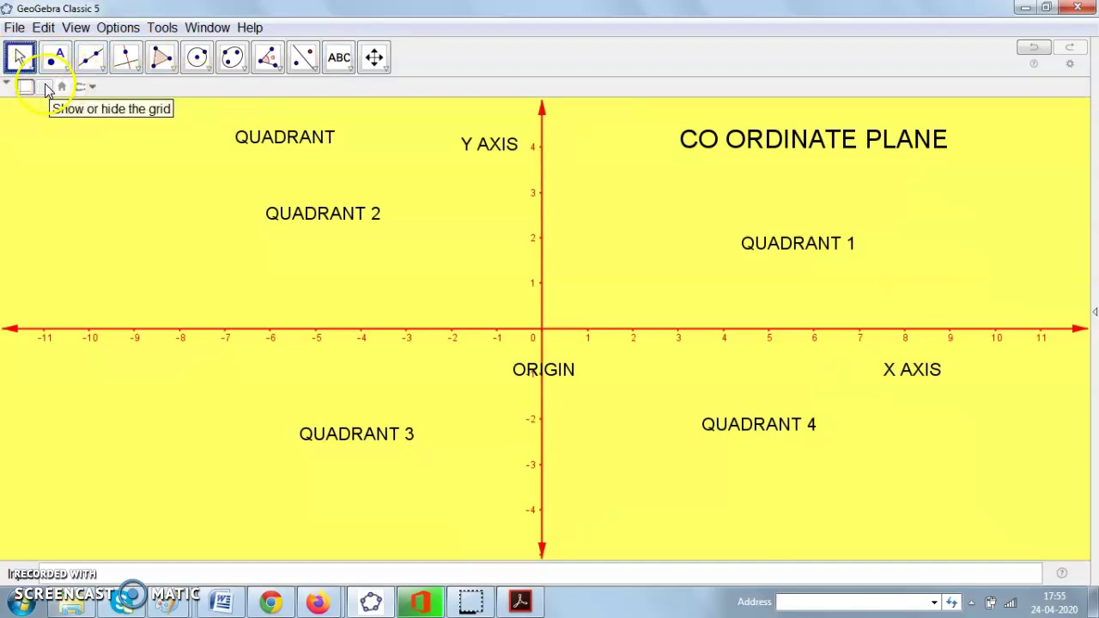
{"action": "left_click", "coordinate": [46, 87]}
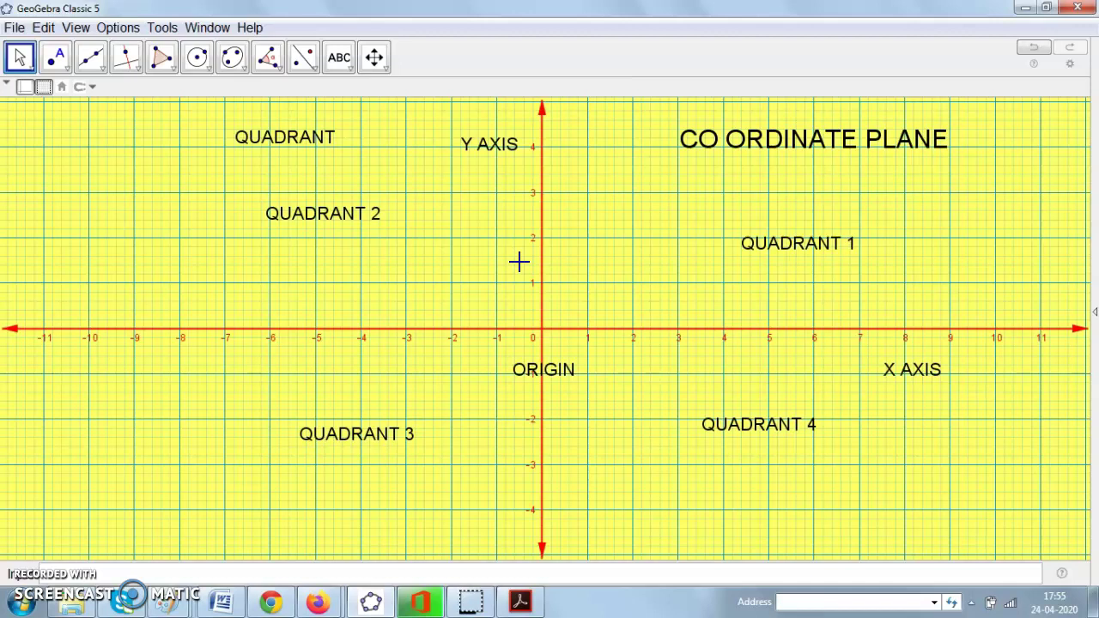
{"action": "left_click", "coordinate": [336, 55]}
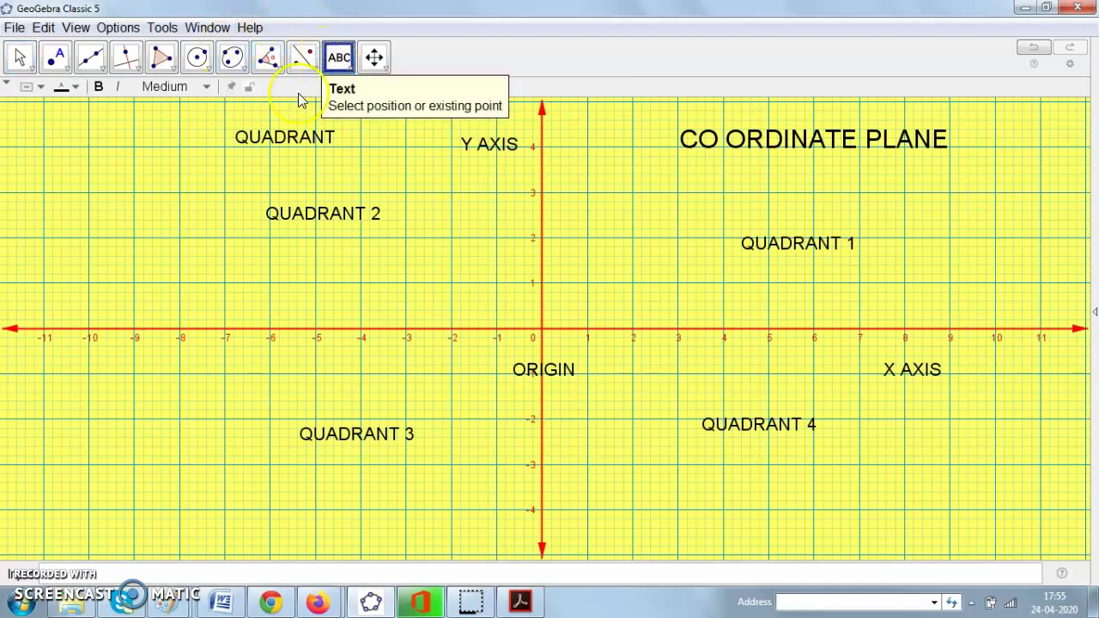
{"action": "left_click", "coordinate": [65, 86]}
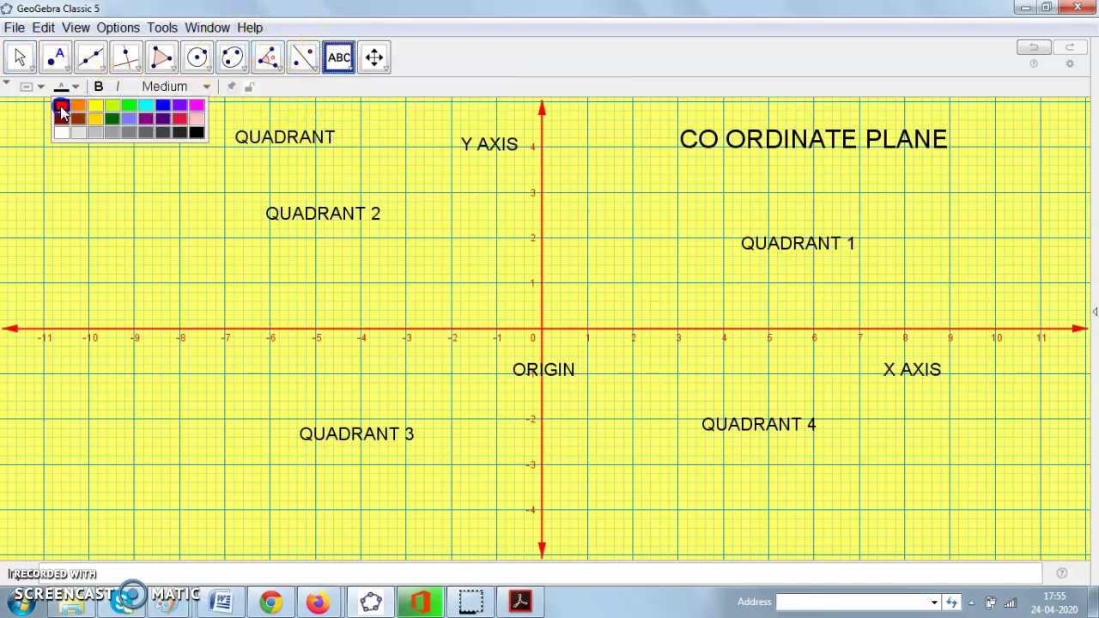
{"action": "left_click", "coordinate": [61, 110]}
{"action": "left_click", "coordinate": [68, 229]}
{"action": "type", "text": "C"}
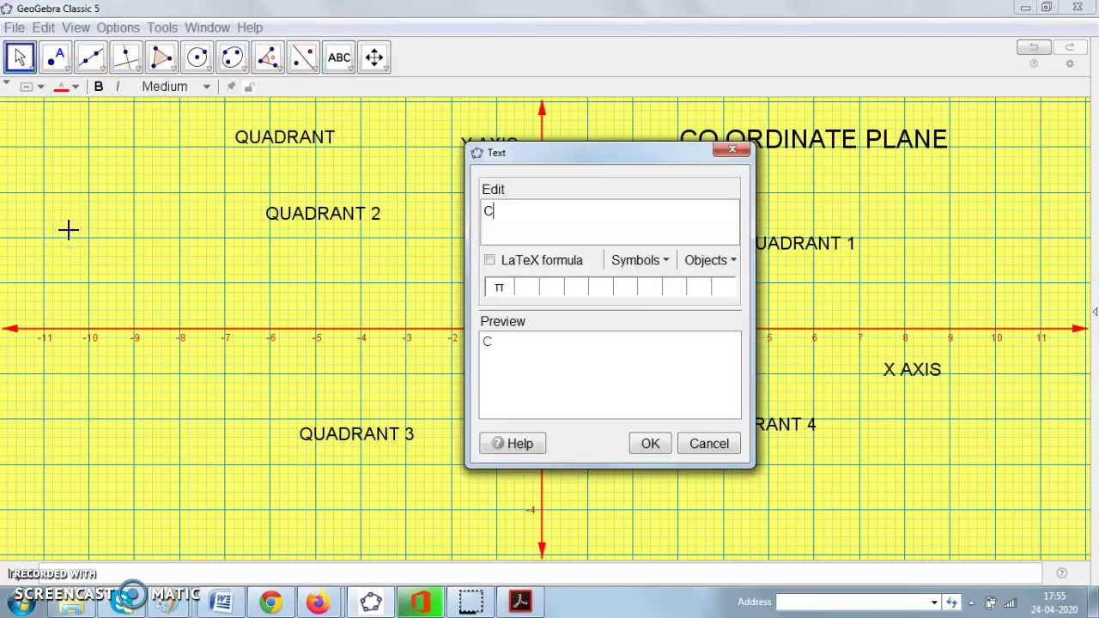
{"action": "type", "text": "O ORDINATES"}
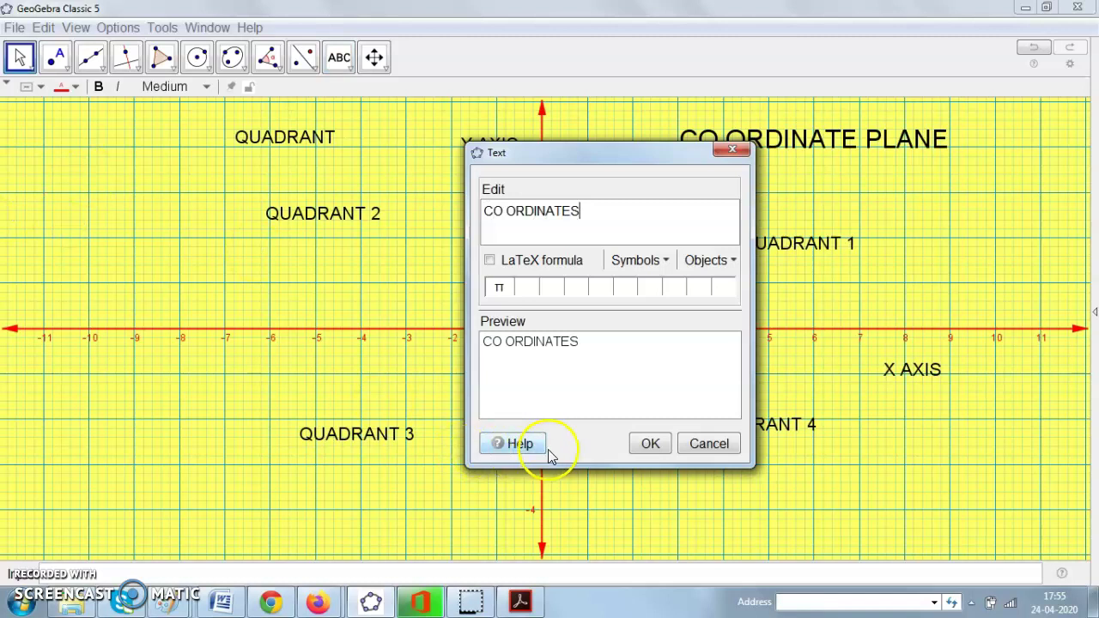
{"action": "left_click", "coordinate": [644, 442]}
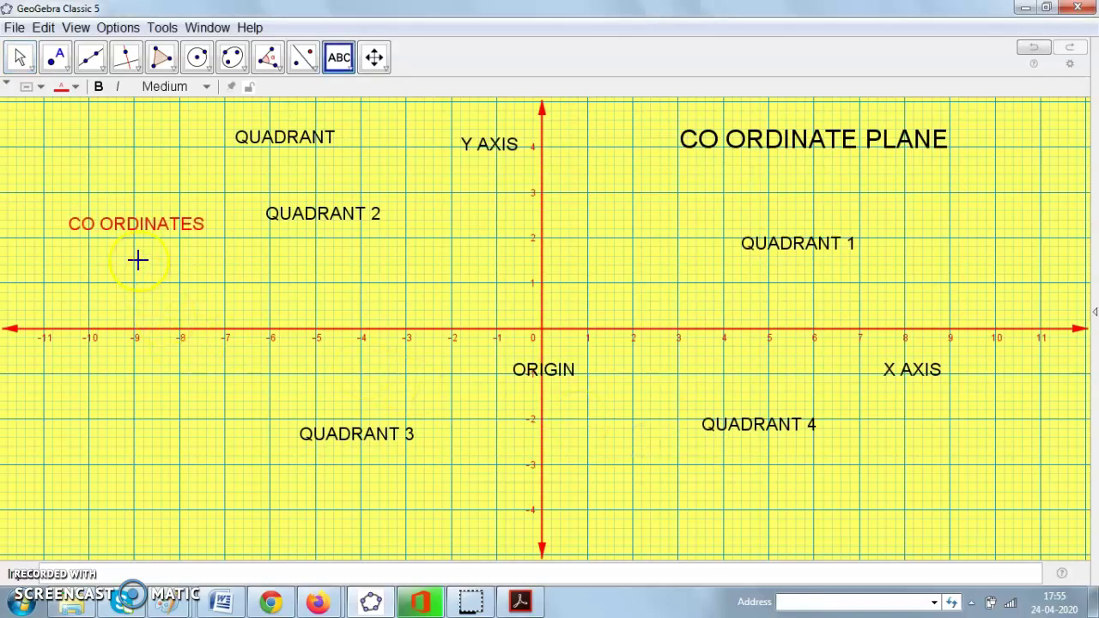